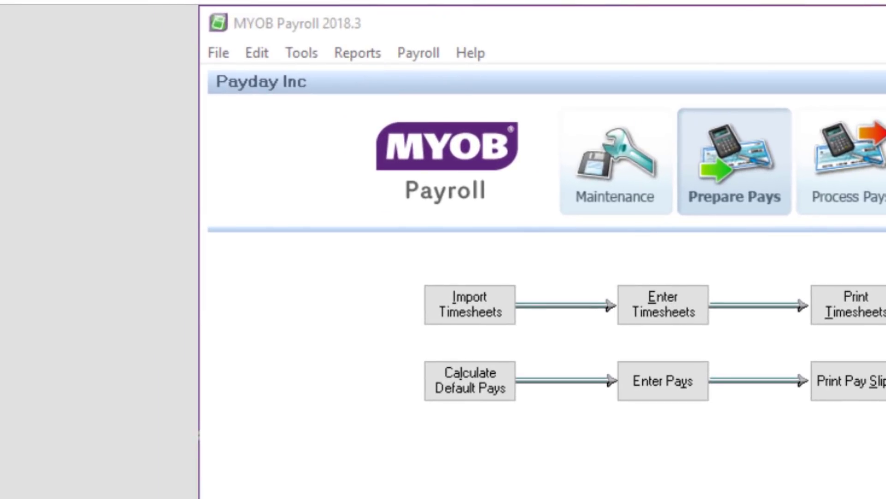
Open Payroll Options from the Tools menu to set up automatic Payday file creation
left_click(305, 53)
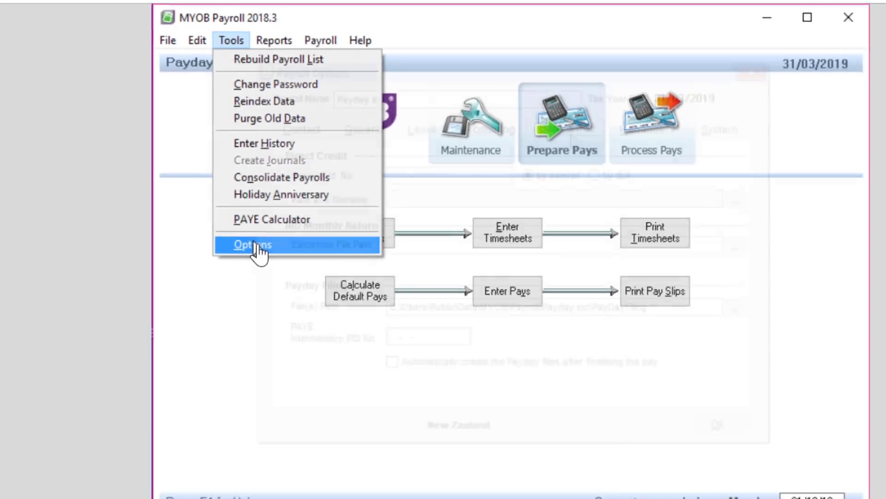
left_click(340, 322)
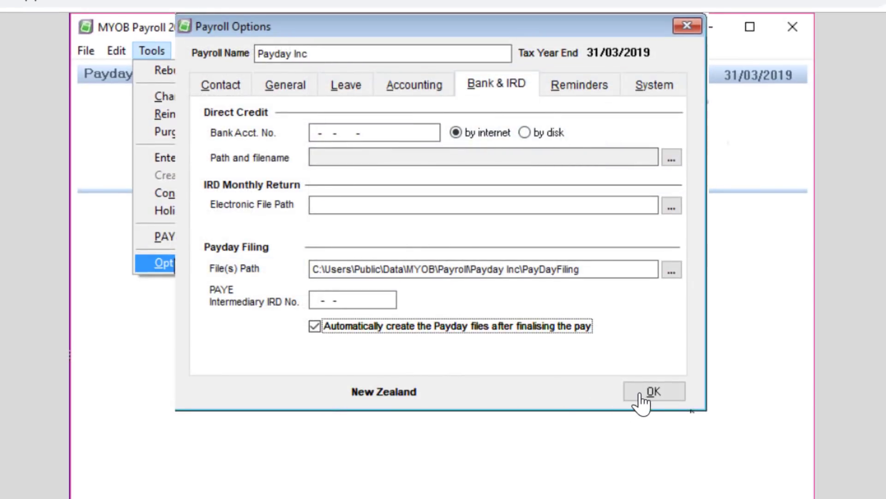
Save the Payday filing options and start finalising the 1–15 October pay
left_click(654, 392)
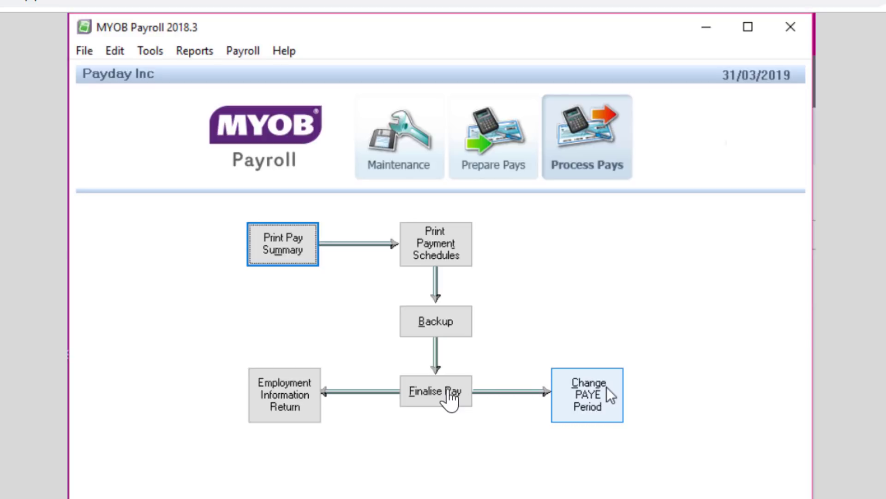
left_click(450, 396)
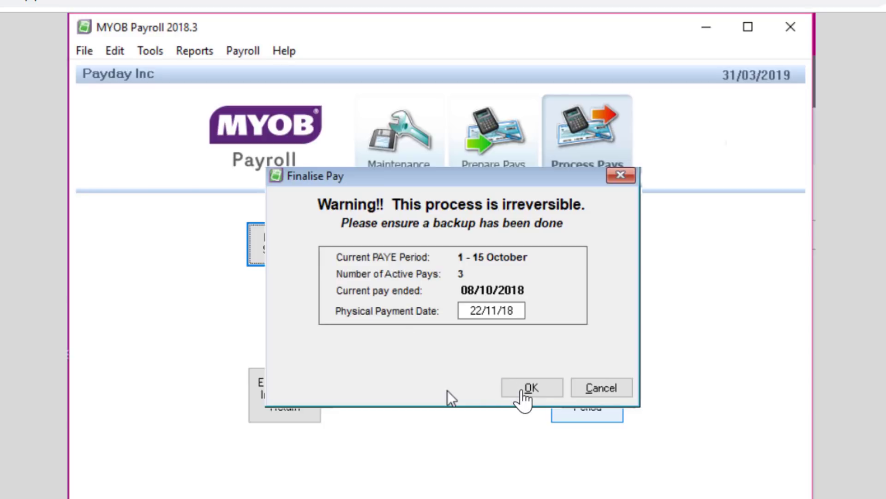
Confirm finalising the pay, saving EI_Return_1_20181122.csv without opening its folder
left_click(526, 387)
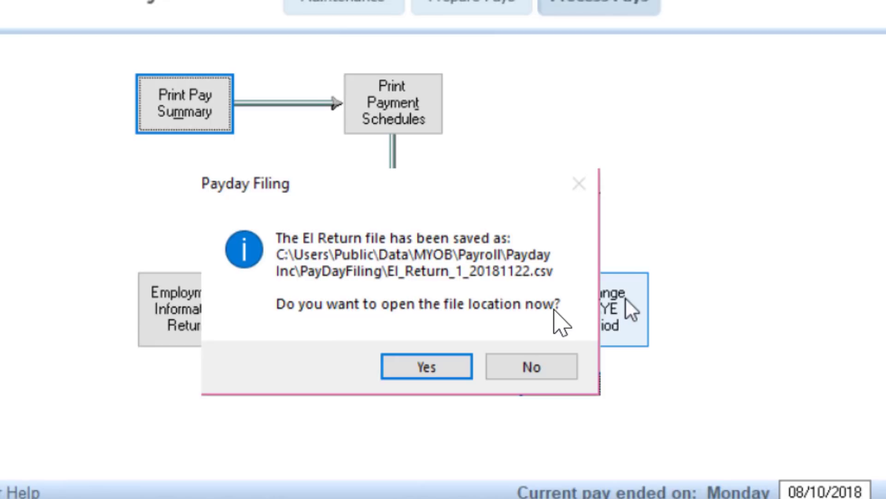
left_click(532, 371)
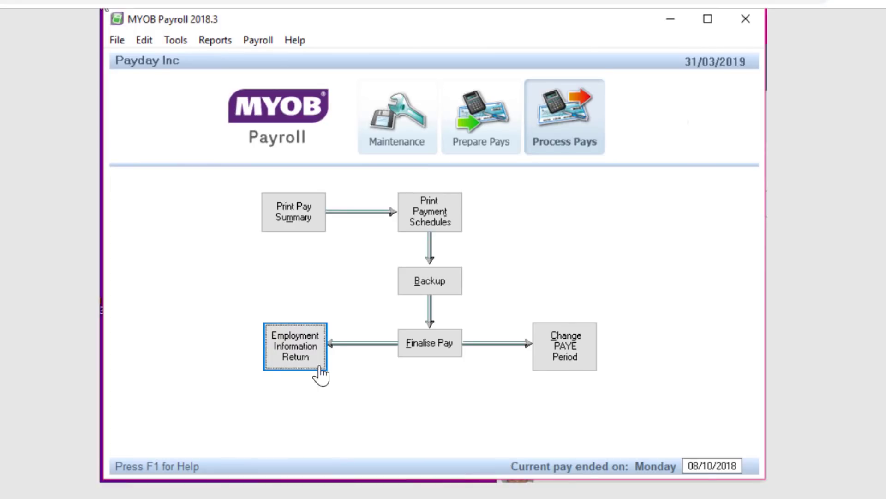
Show the Employment Information Returns list with pay 1's EI_Return_1_20181122.csv
left_click(305, 351)
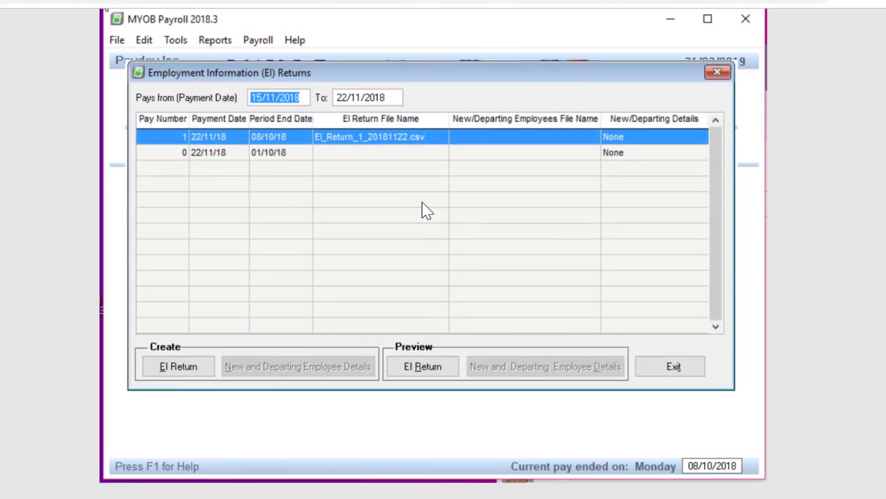